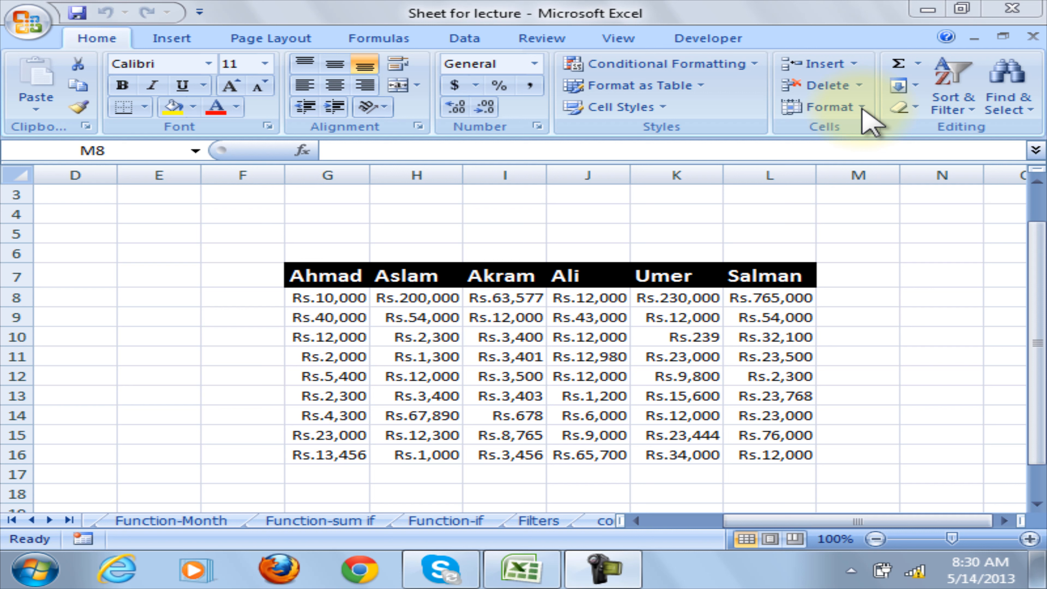
left_click(853, 64)
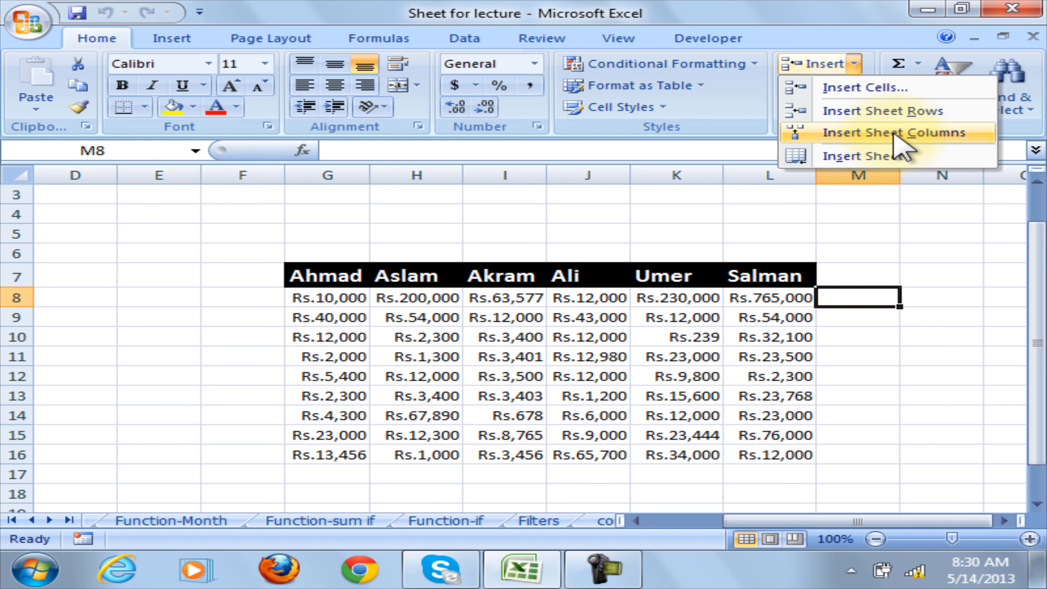
left_click(518, 381)
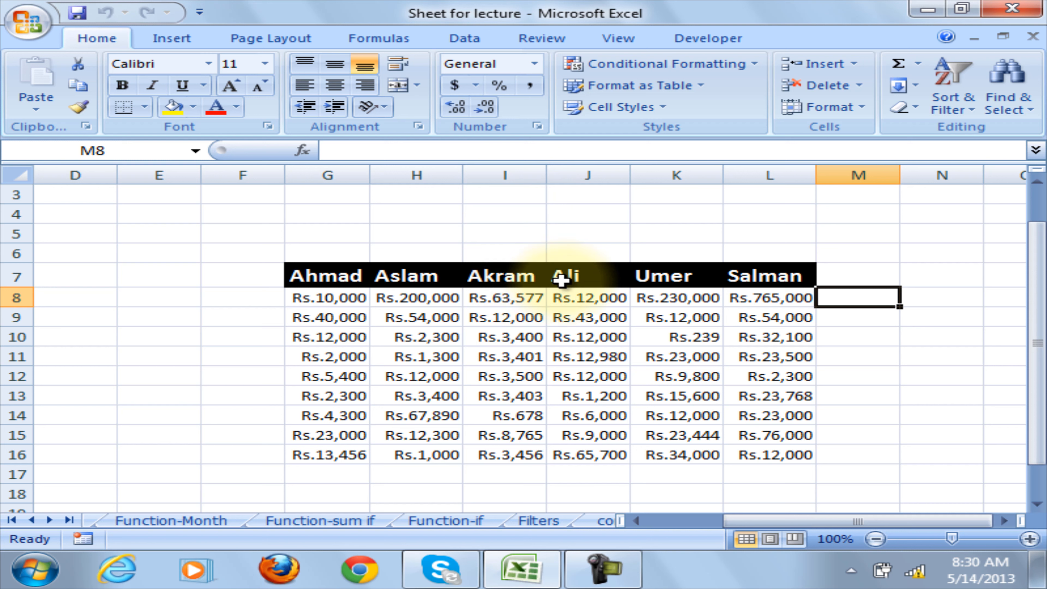
Step: Insert two blank sheet columns, one at a time, before column J of the data table
left_click(593, 275)
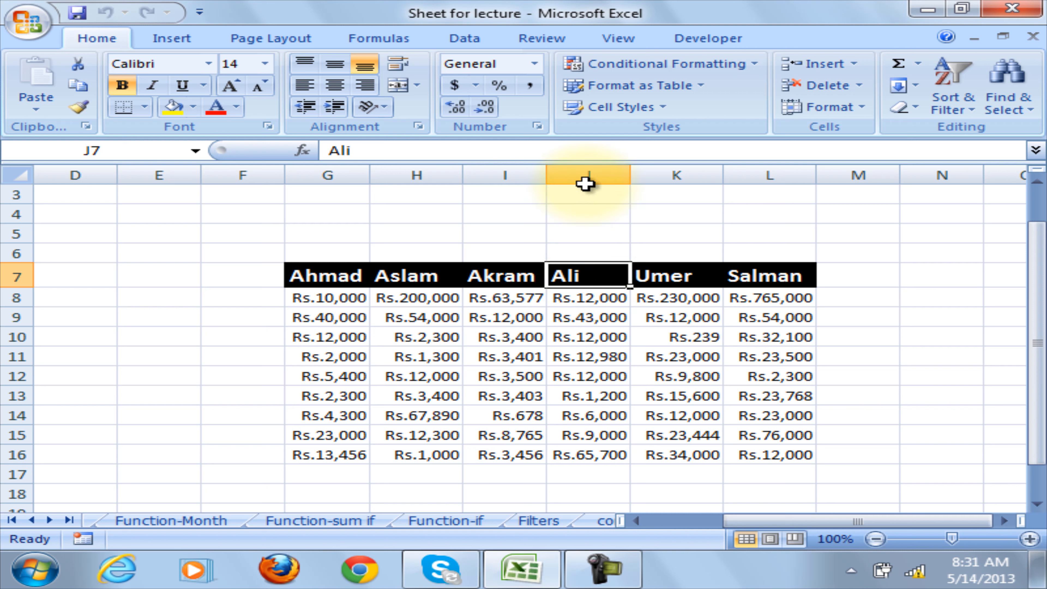
left_click(587, 175)
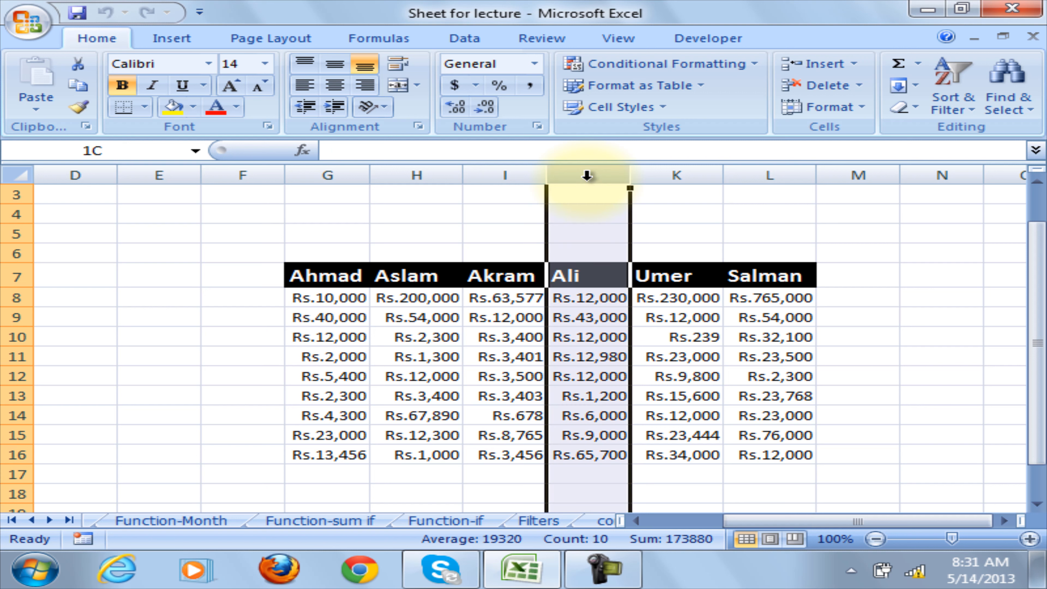
left_click(593, 273)
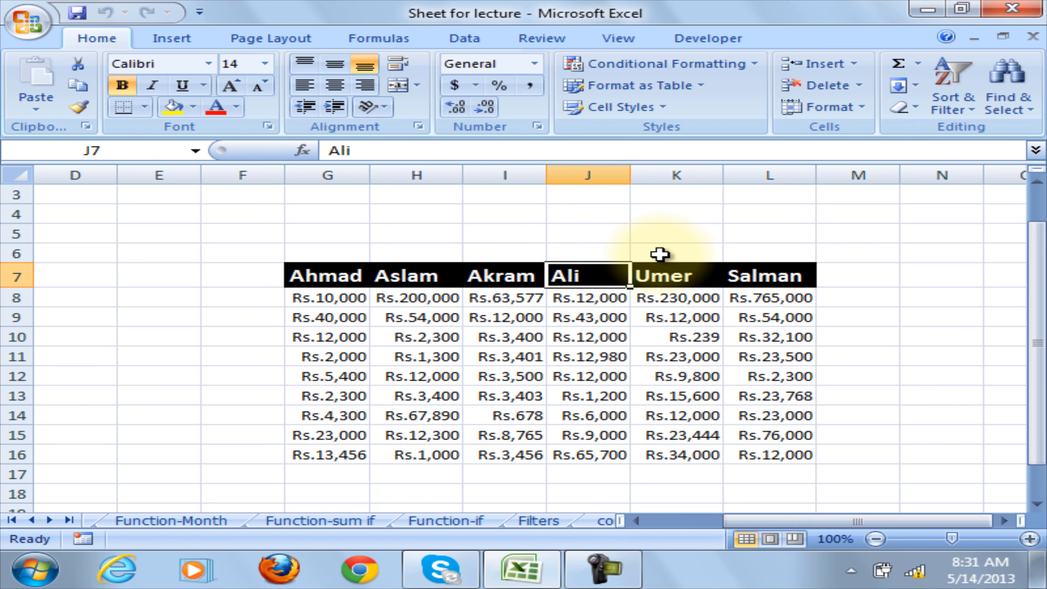
left_click(855, 65)
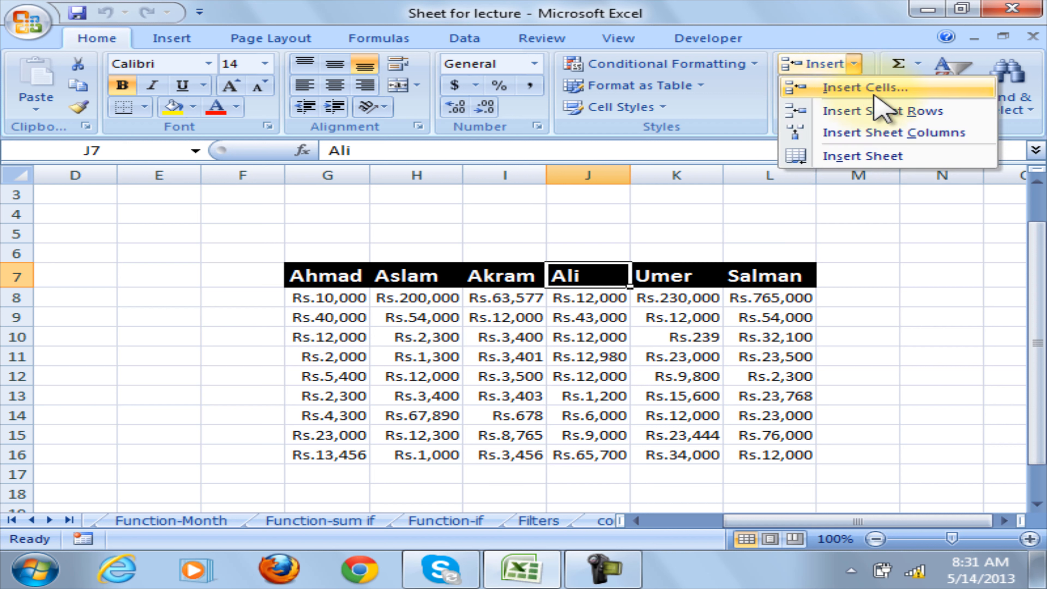
left_click(886, 130)
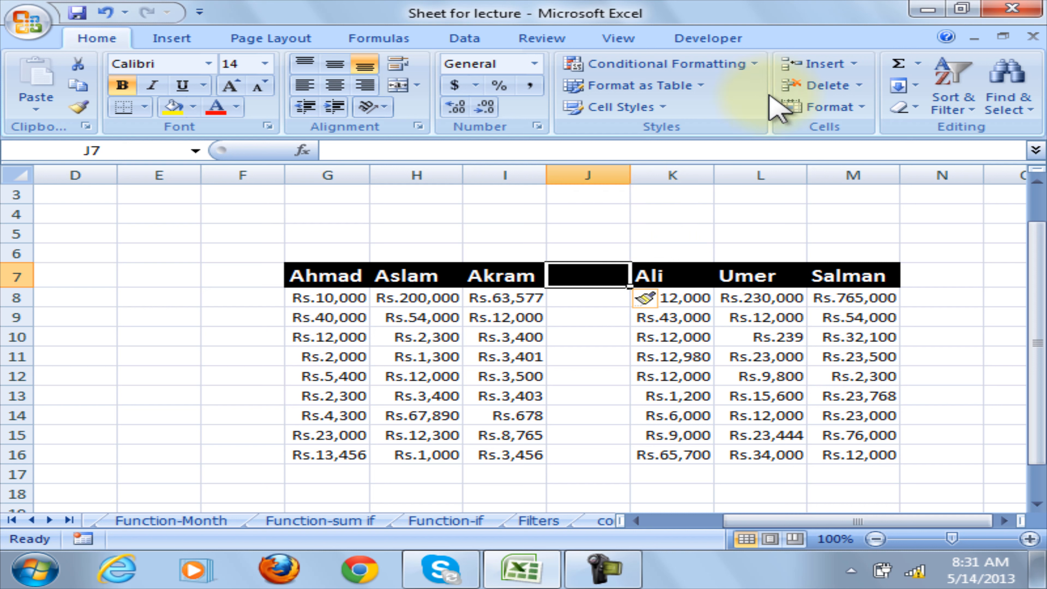
left_click(855, 65)
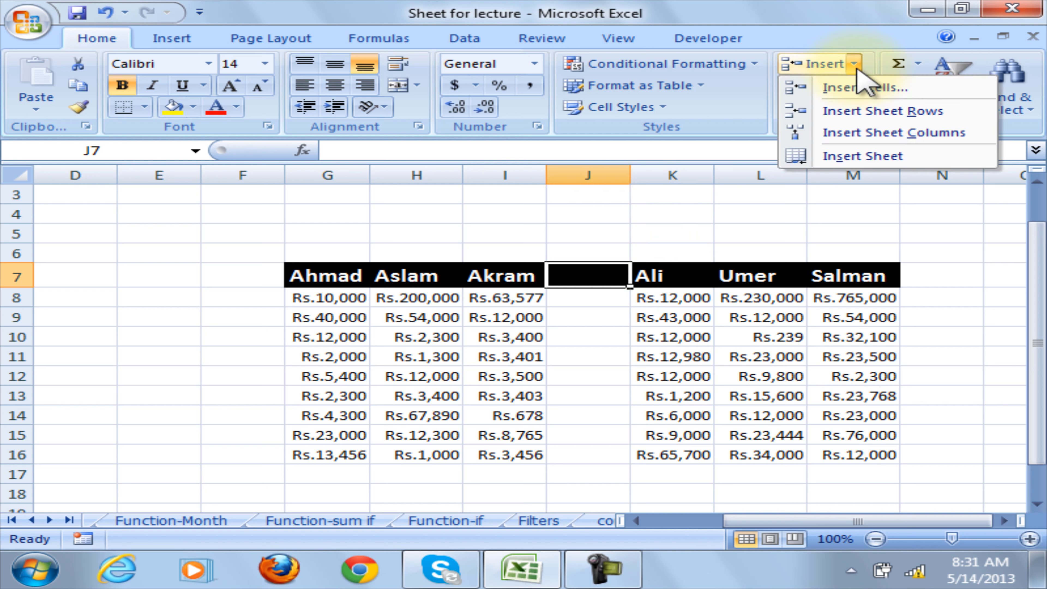
left_click(873, 132)
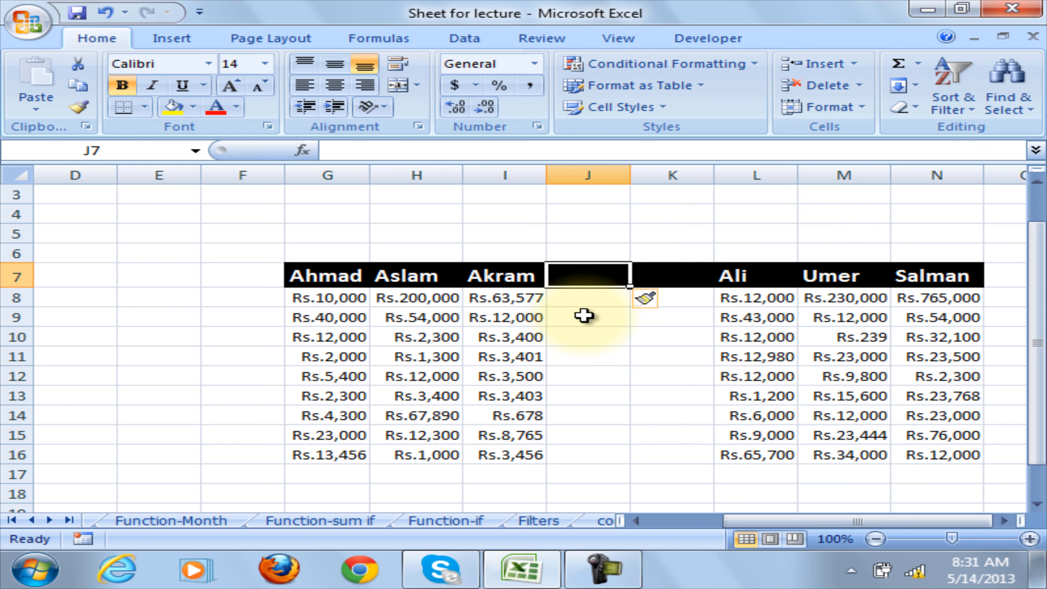
Step: Insert two more blank sheet columns at once by using the empty columns J and K as the selection
left_click_drag(590, 174, 664, 171)
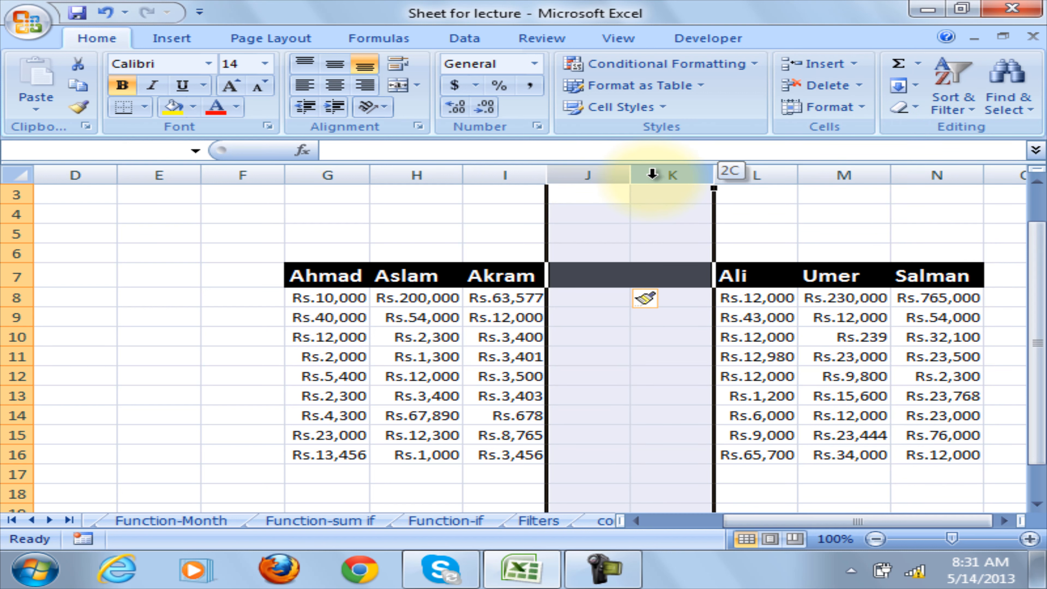
left_click(855, 64)
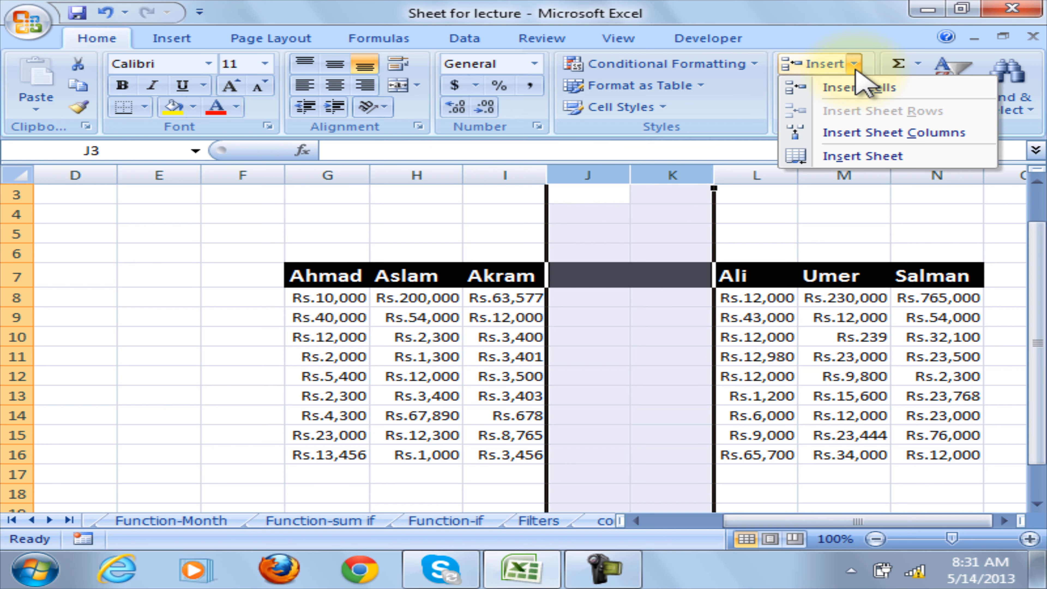
left_click(870, 133)
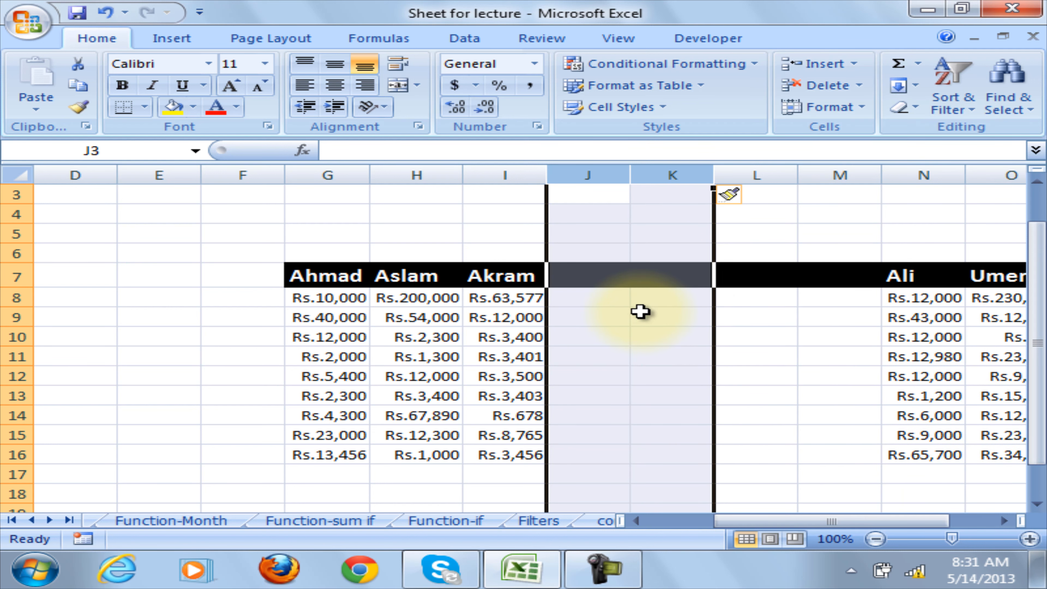
left_click(800, 340)
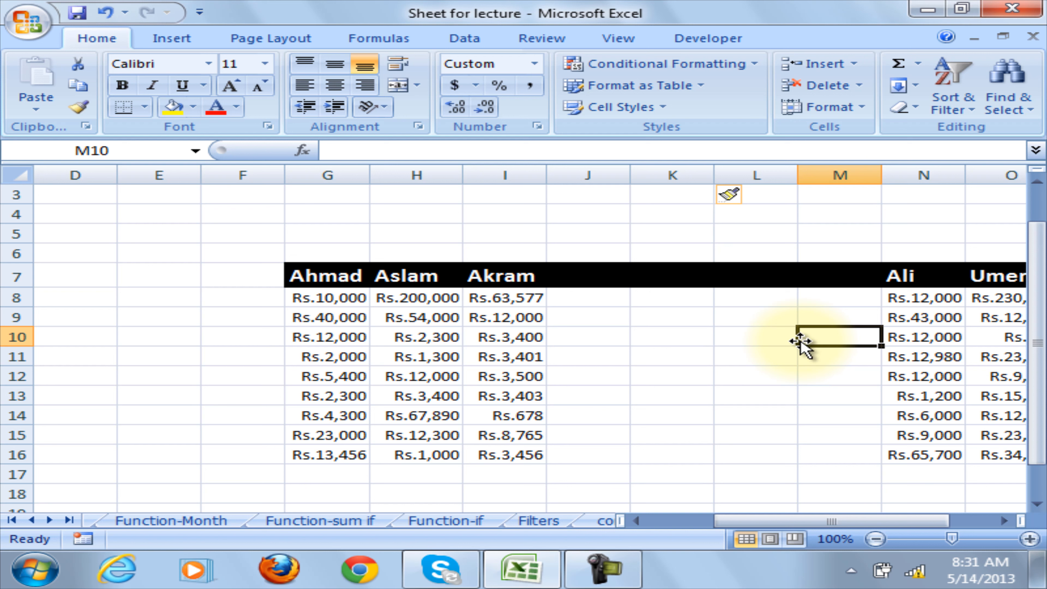
left_click(1003, 520)
left_click(1004, 522)
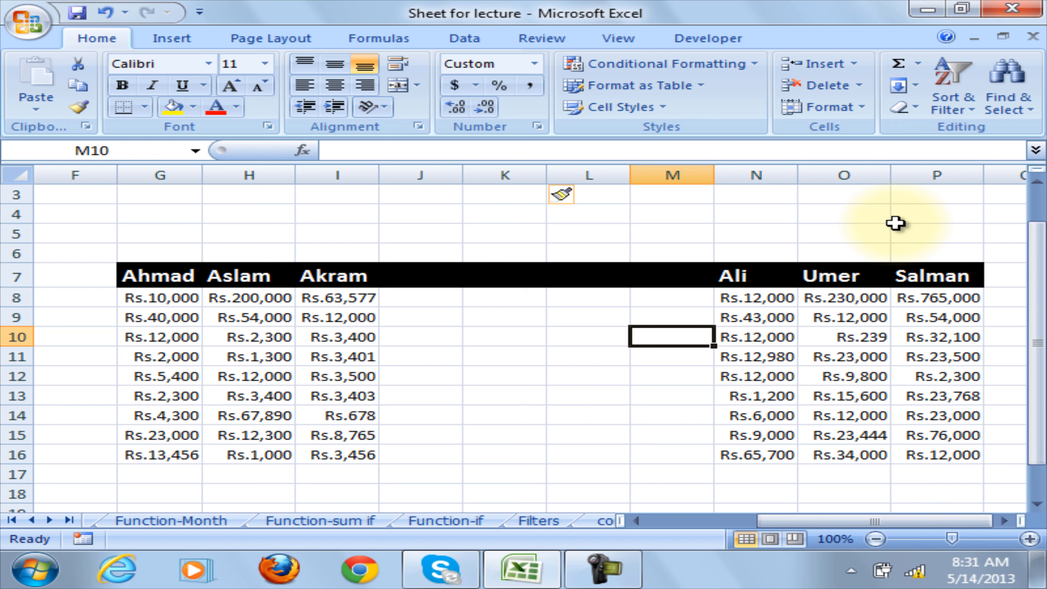
left_click(854, 63)
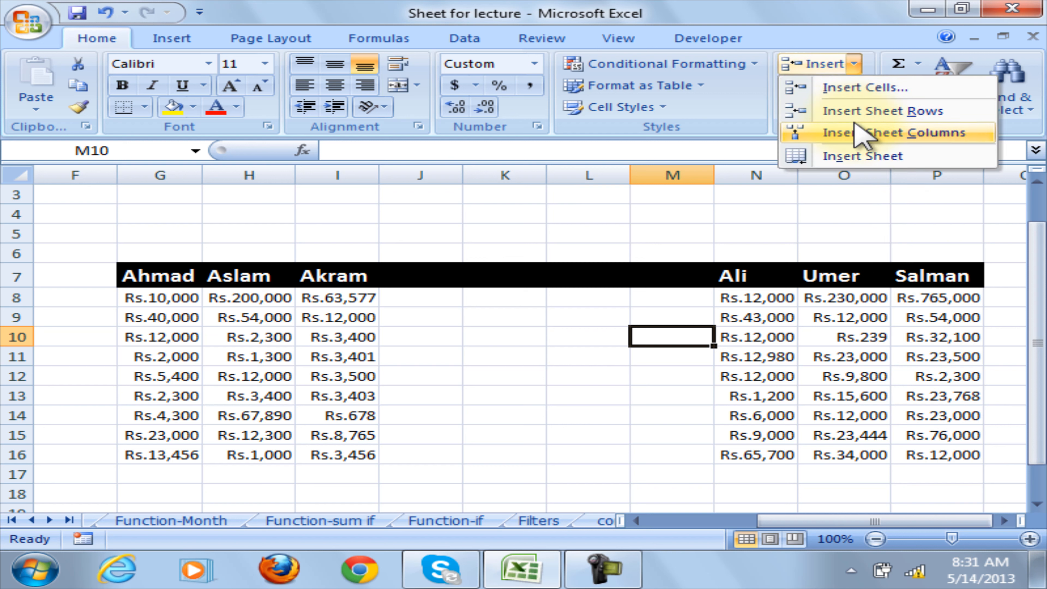
left_click(858, 132)
left_click(136, 375)
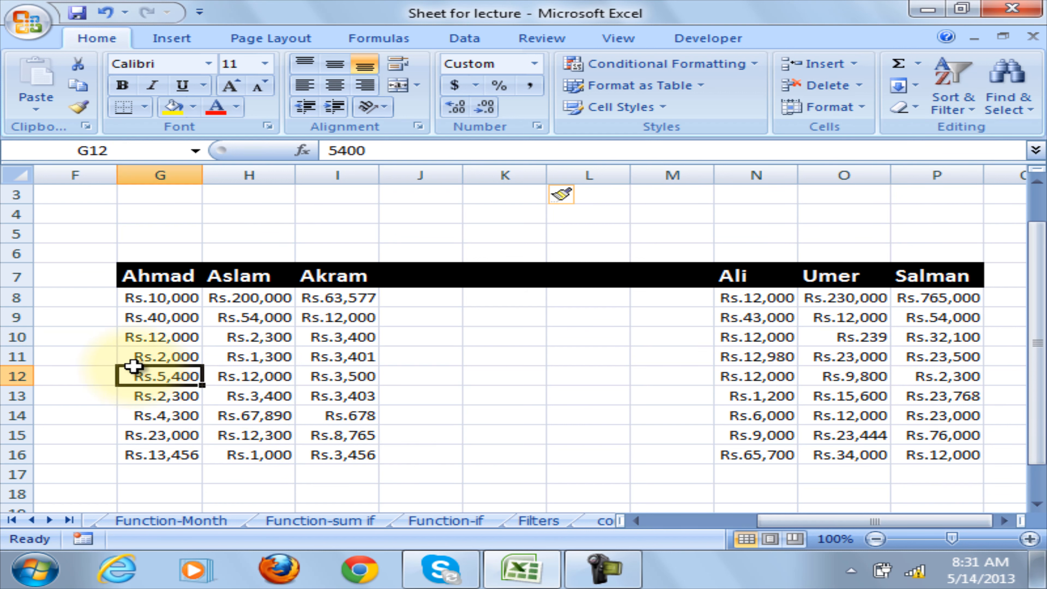
Step: Set the font color of row 11 to red and of row 12 to light blue
left_click(25, 355)
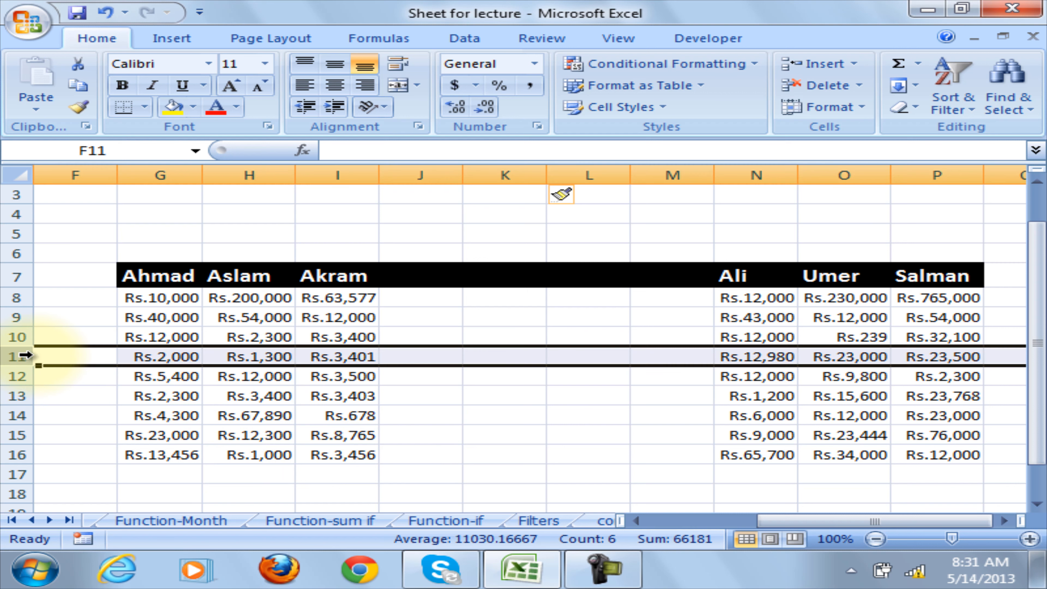
left_click(216, 108)
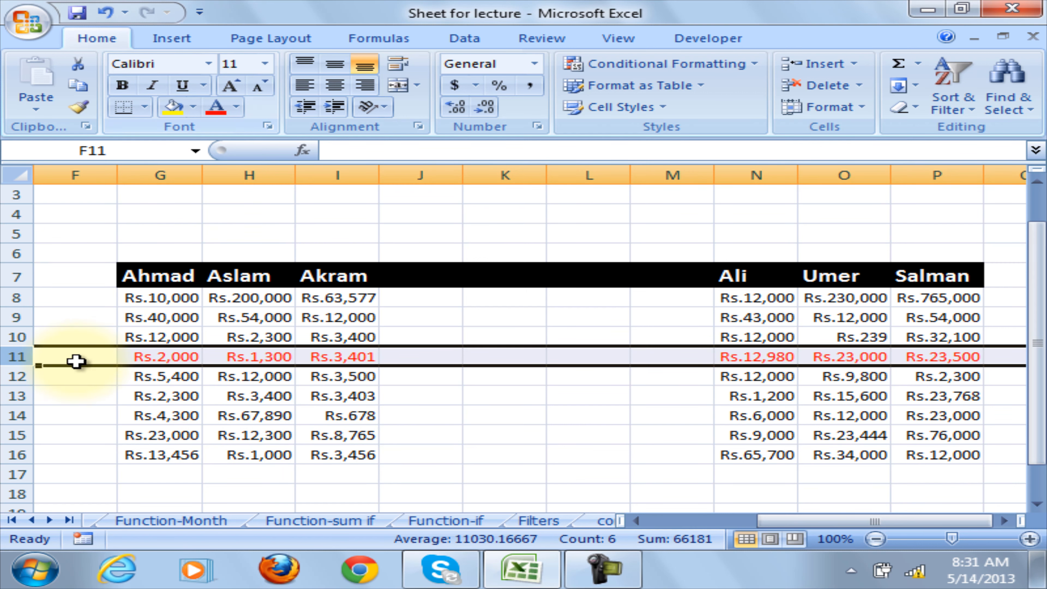
left_click(23, 375)
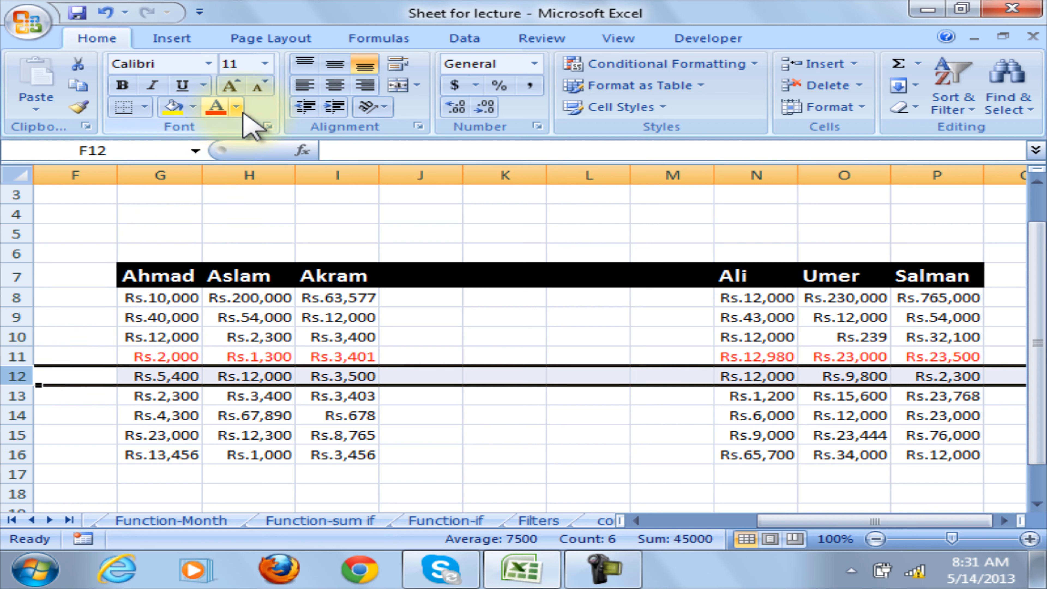
left_click(236, 107)
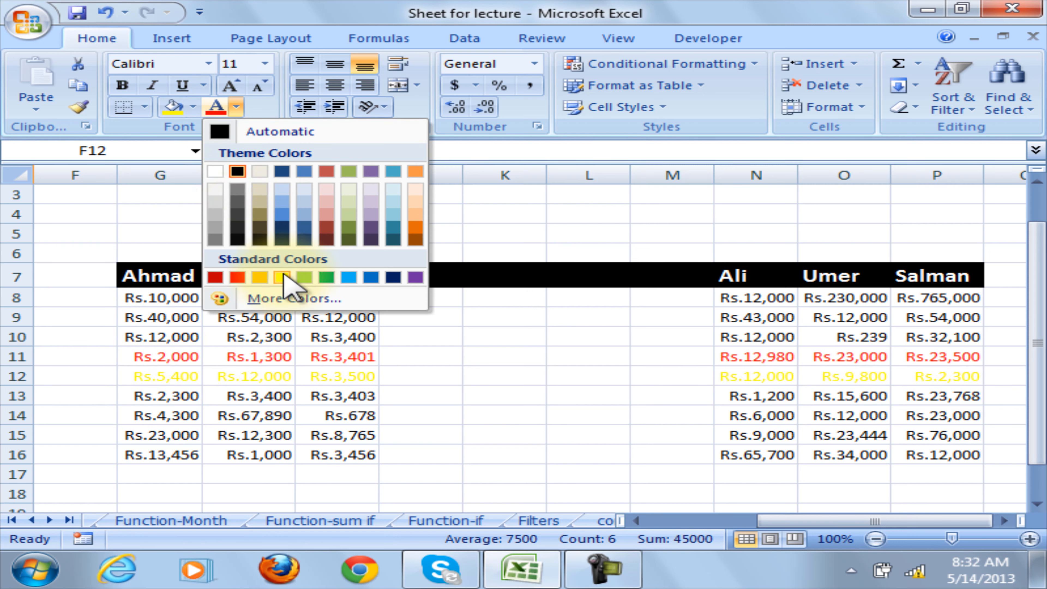
left_click(282, 215)
left_click(166, 394)
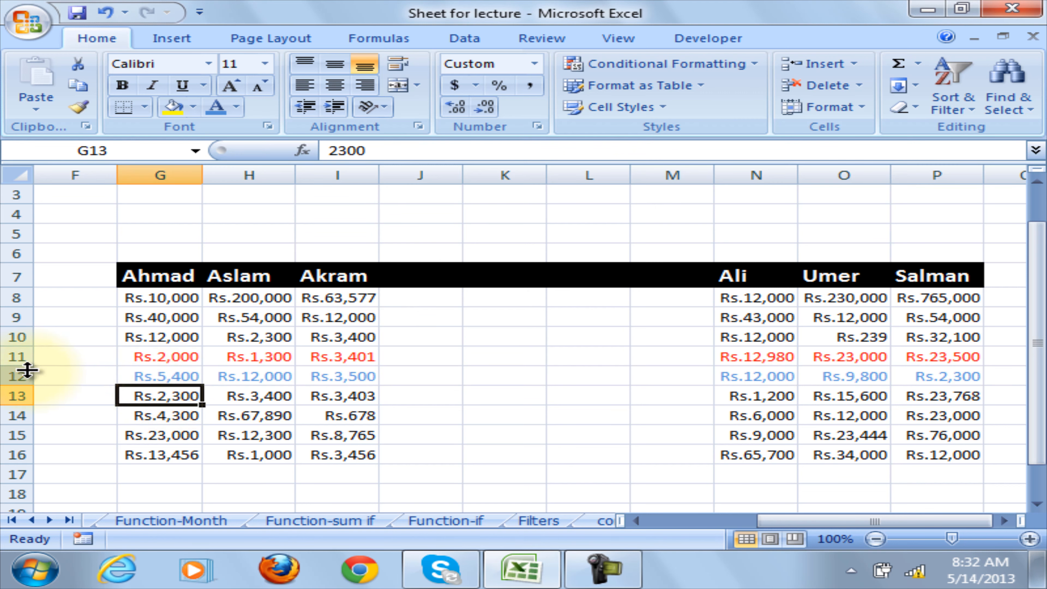
Step: Insert two blank sheet rows, one at a time, between the red row 11 and the blue row 12
left_click_drag(11, 357, 11, 375)
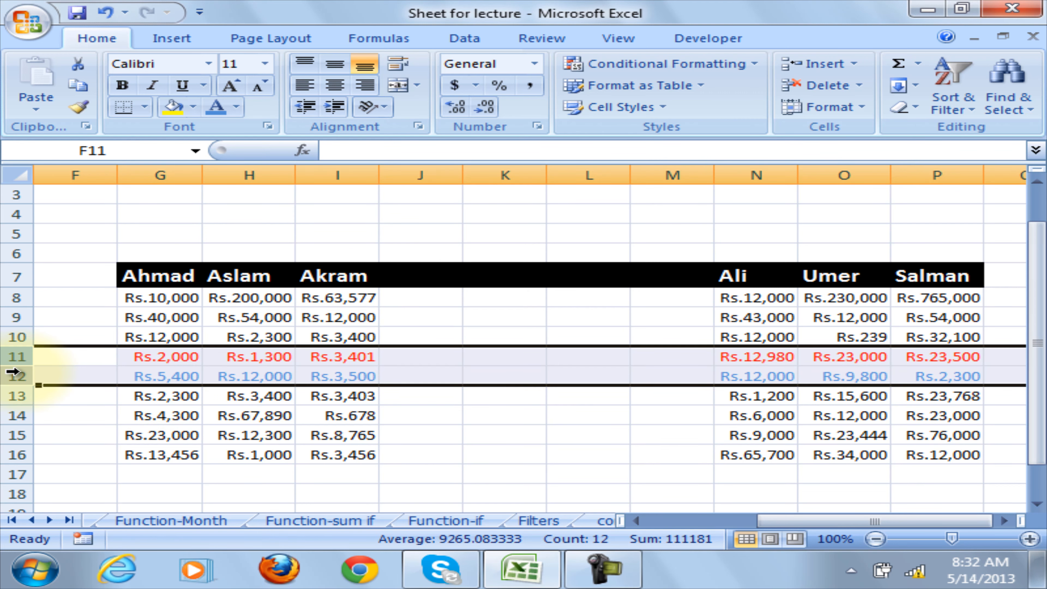
left_click(11, 374)
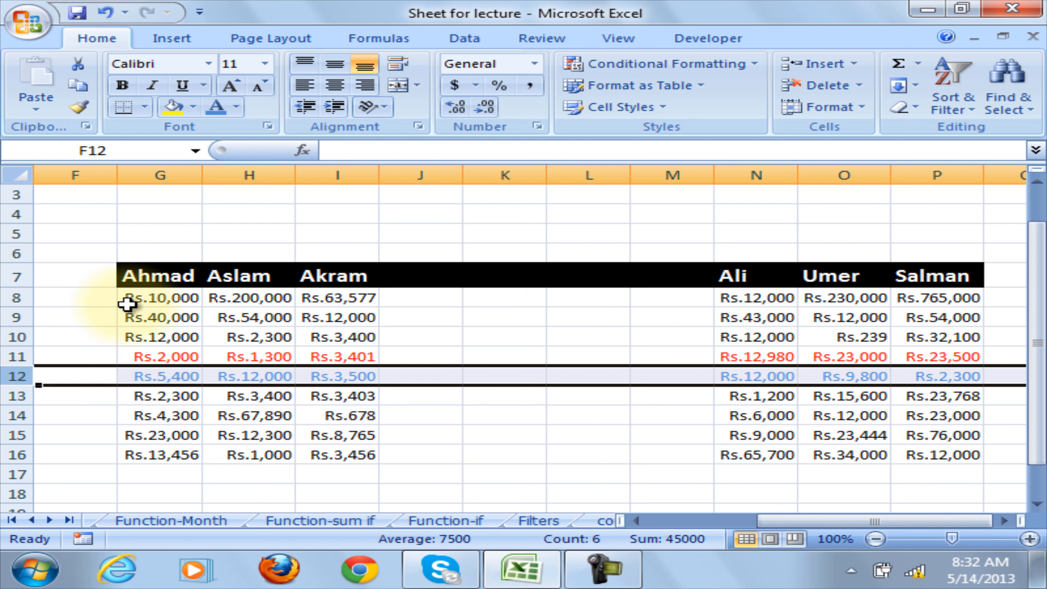
left_click(852, 63)
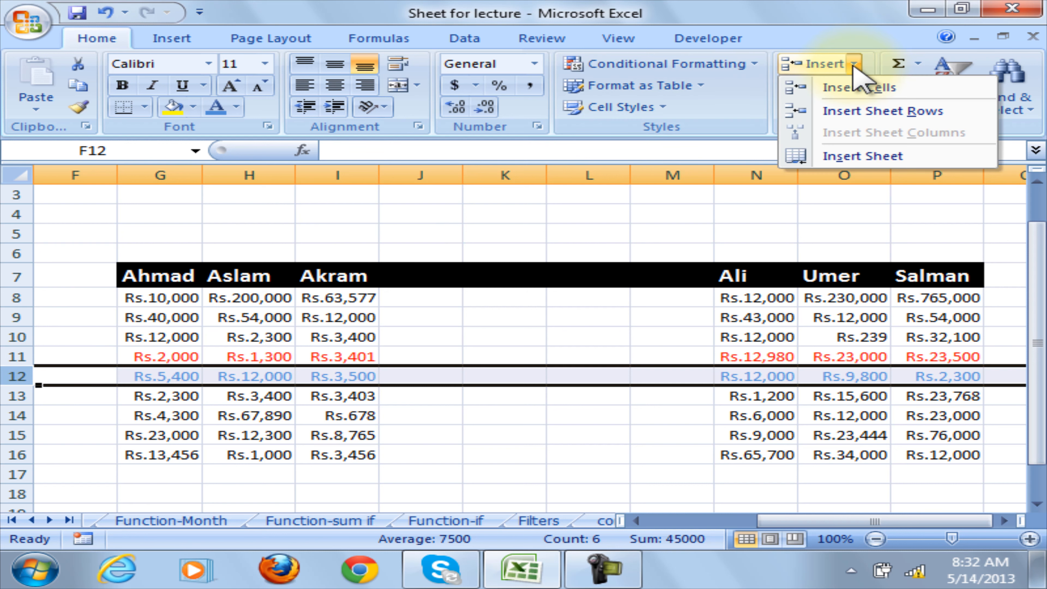
left_click(864, 112)
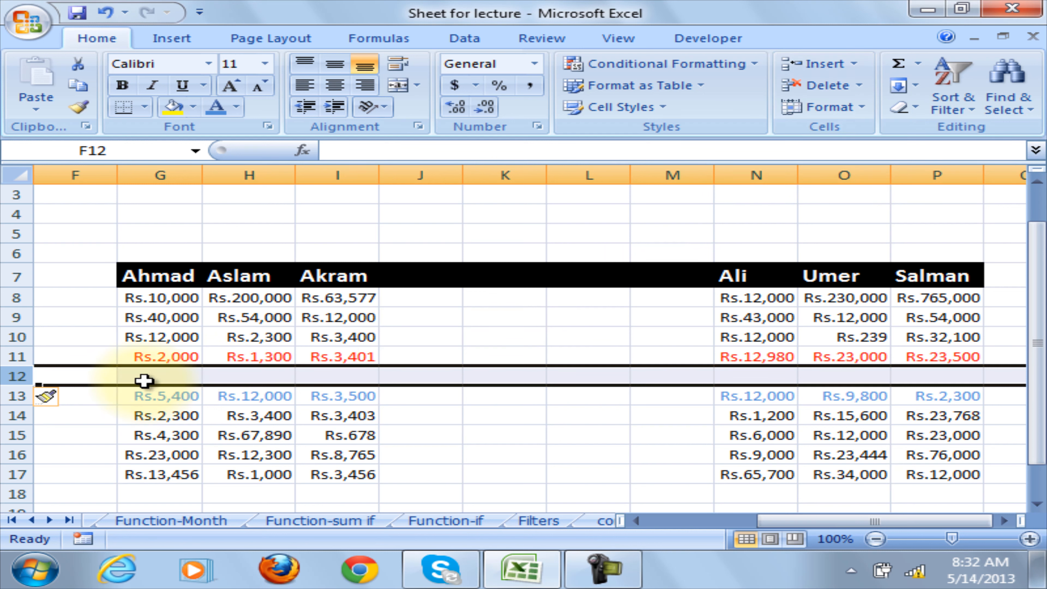
left_click(853, 64)
left_click(865, 110)
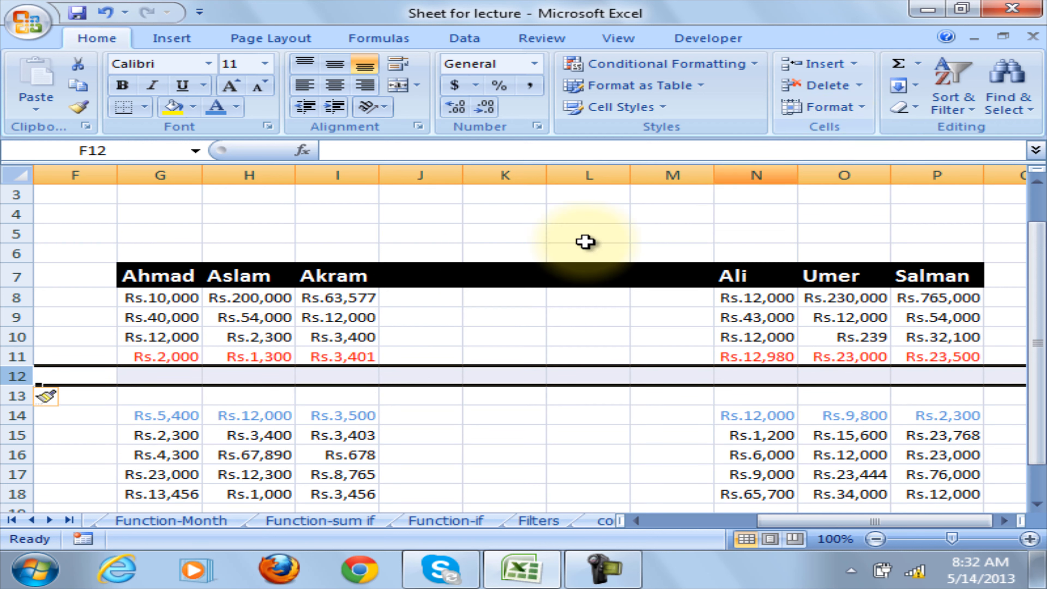
left_click_drag(18, 374, 24, 396)
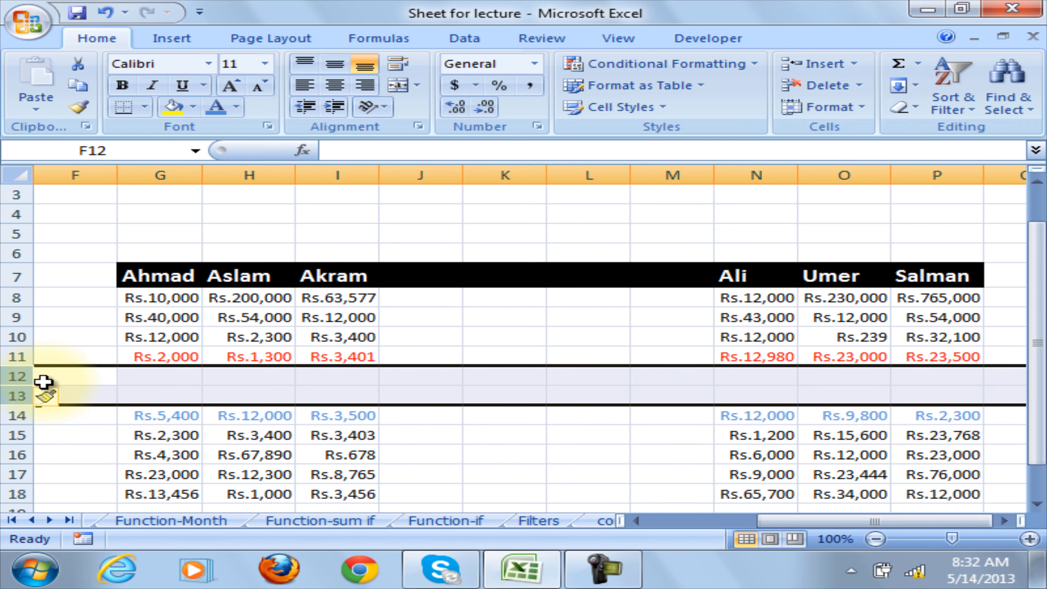
left_click(306, 392)
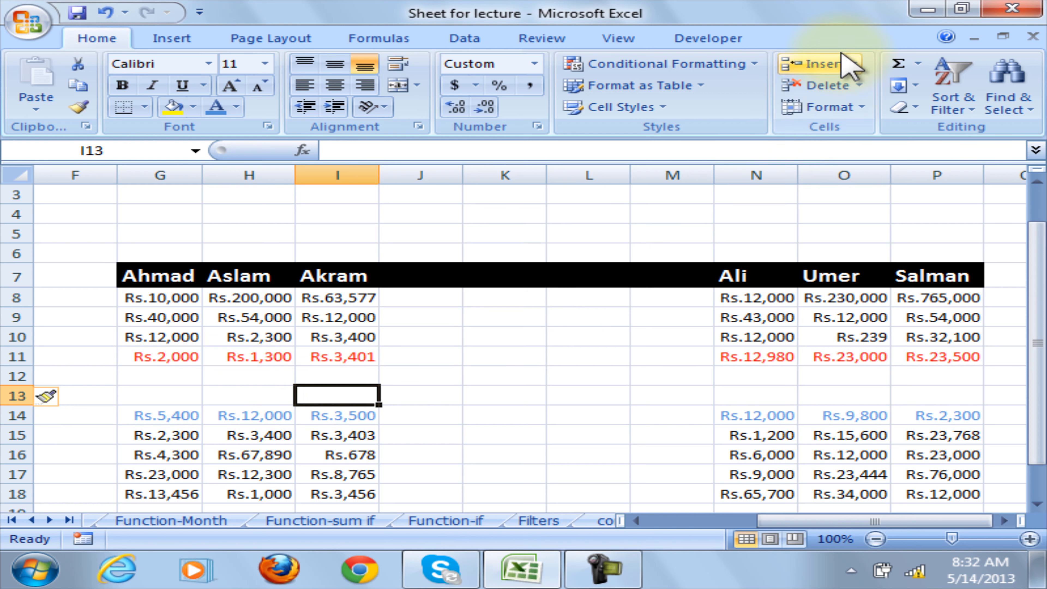
Step: Go to Sheet3 and insert two new worksheets ahead of it, one at a time
left_click(853, 64)
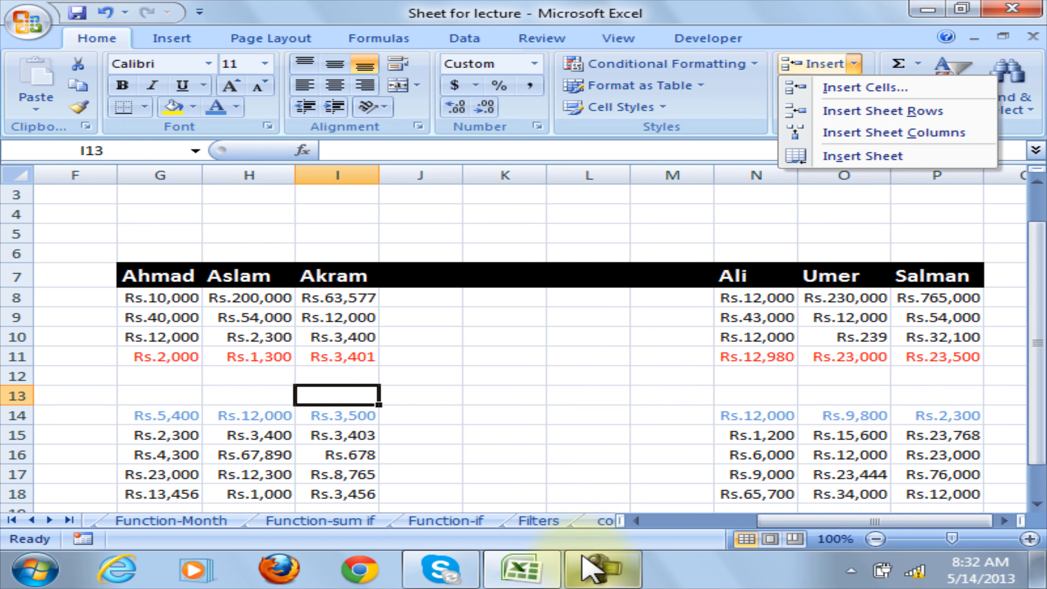
left_click(602, 524)
left_click(603, 524)
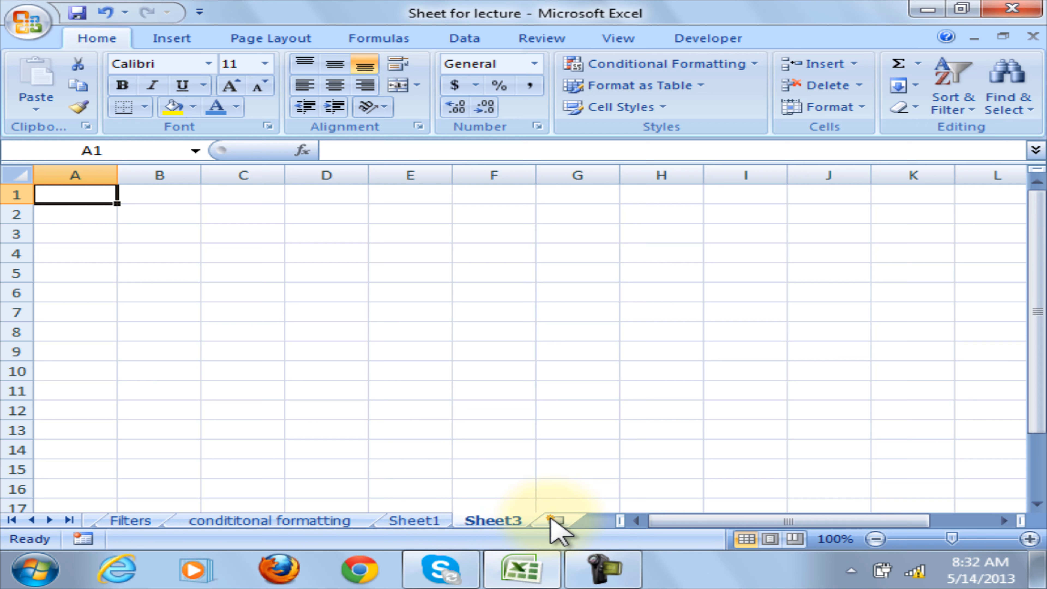
left_click(854, 64)
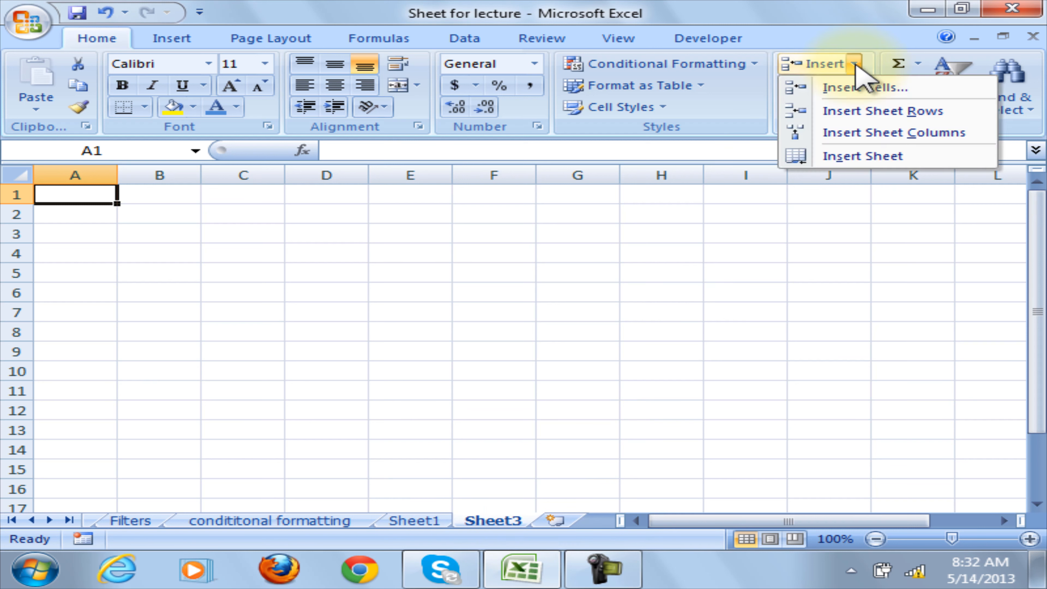
left_click(860, 157)
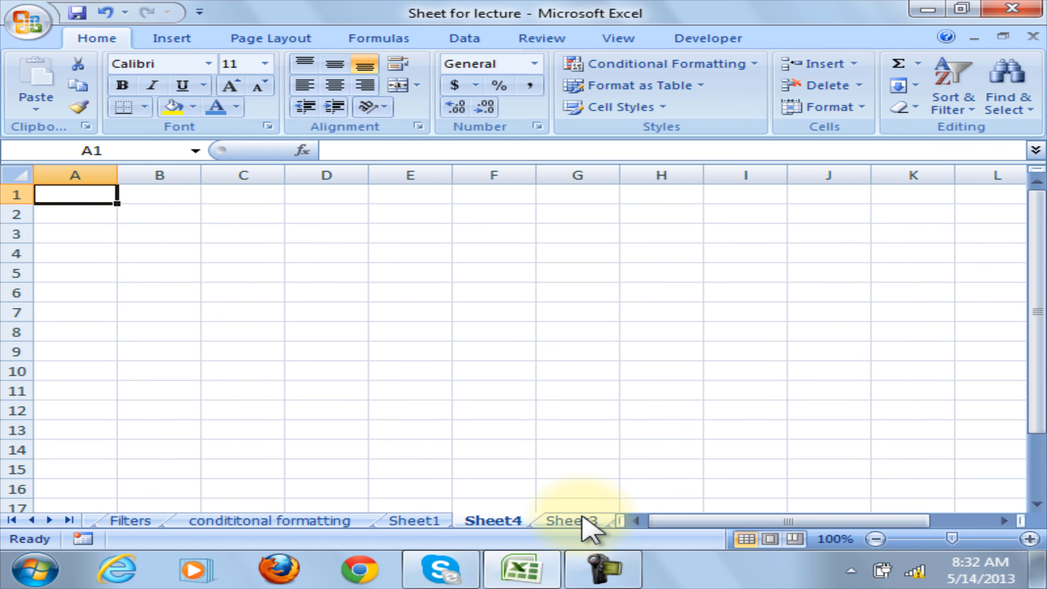
left_click(853, 66)
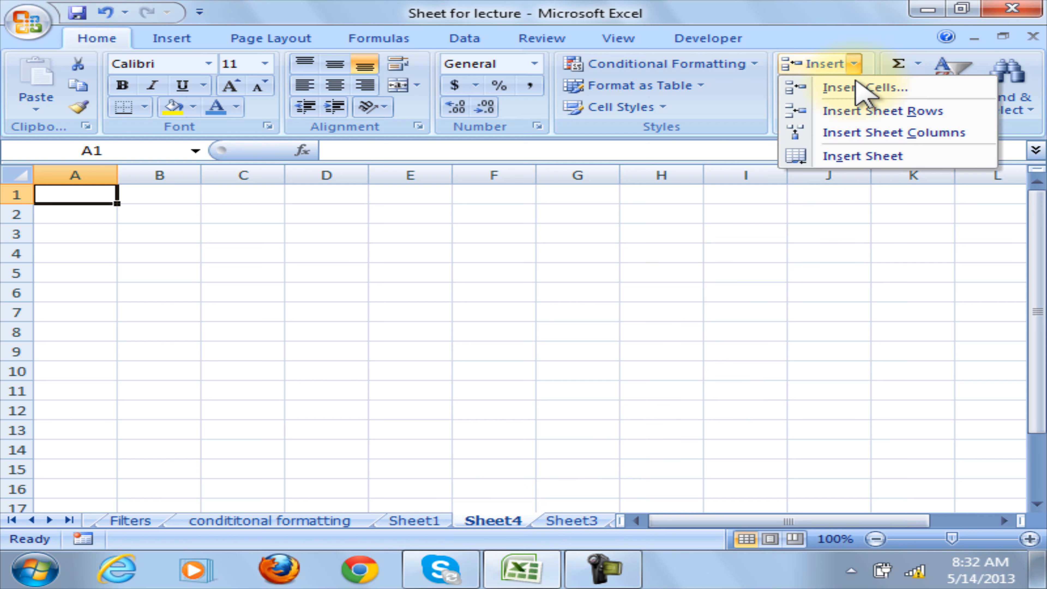
left_click(859, 157)
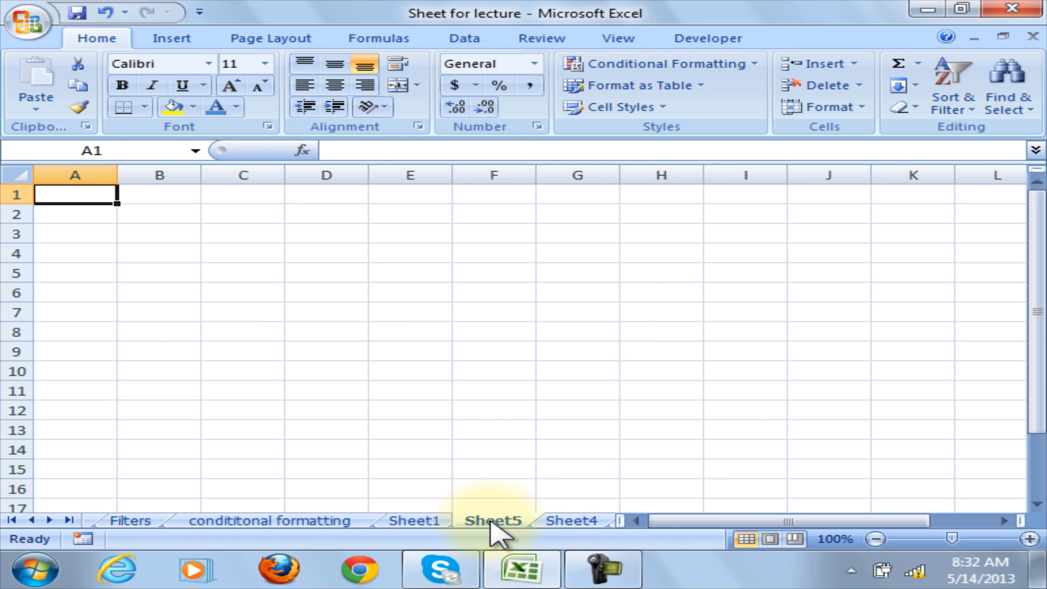
Step: Delete the worksheets Sheet5, Sheet4 and Sheet3 from the workbook, one at a time
right_click(491, 522)
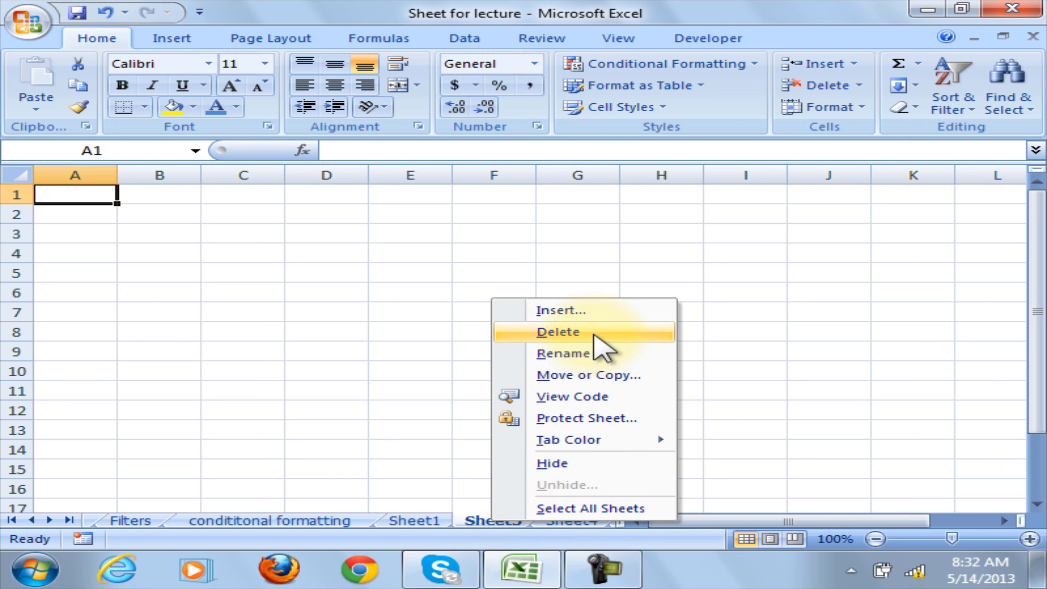
left_click(592, 332)
right_click(487, 509)
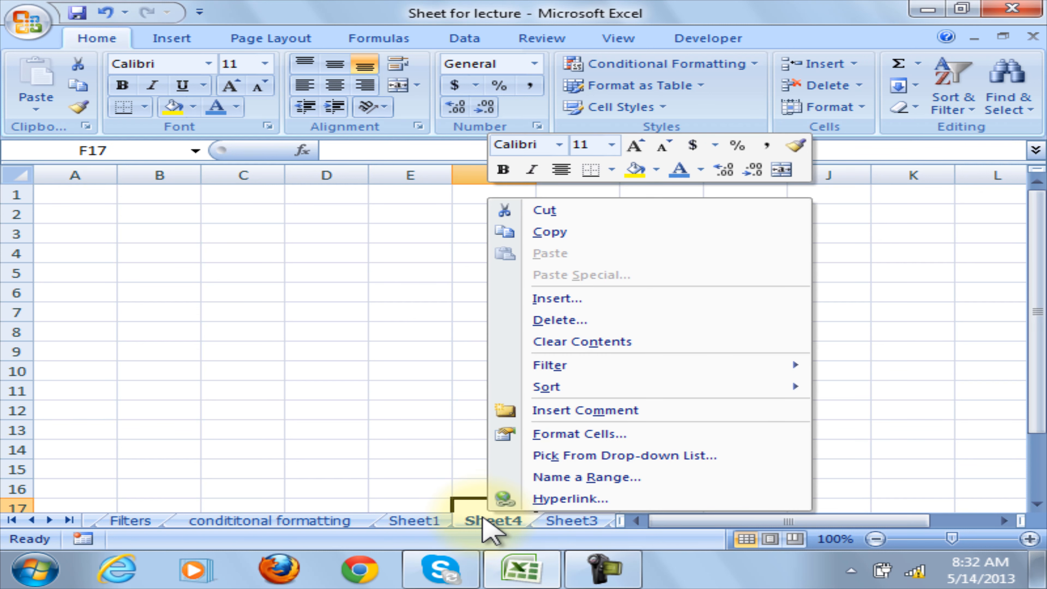
right_click(483, 520)
left_click(560, 328)
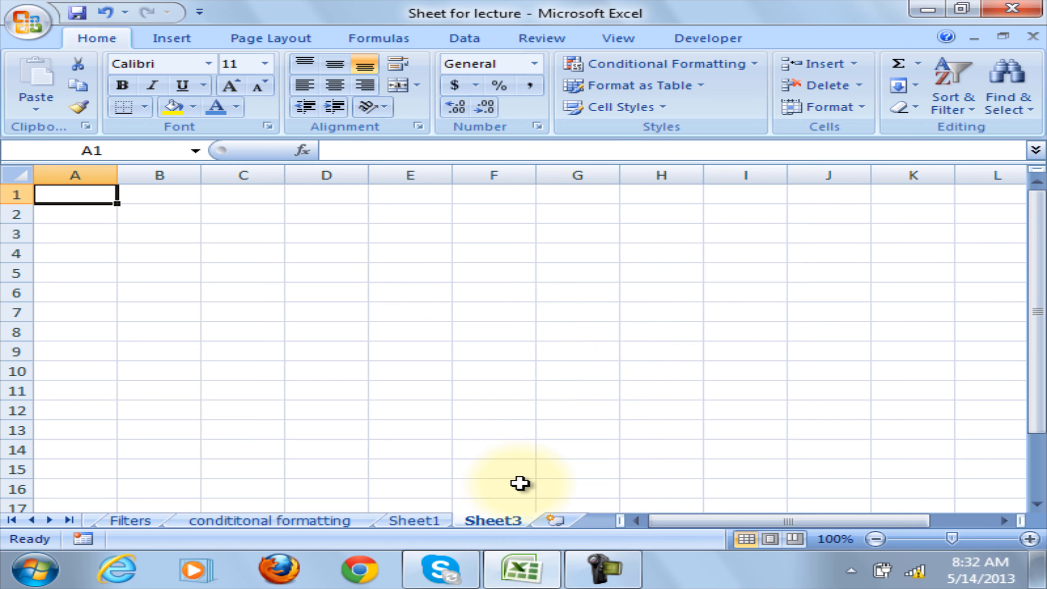
right_click(493, 522)
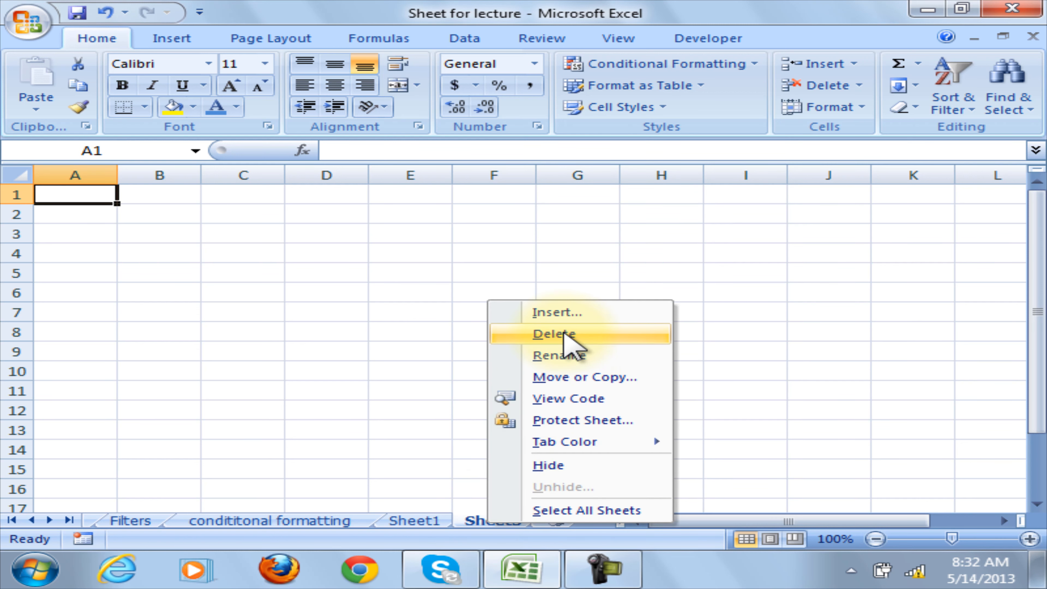
left_click(563, 332)
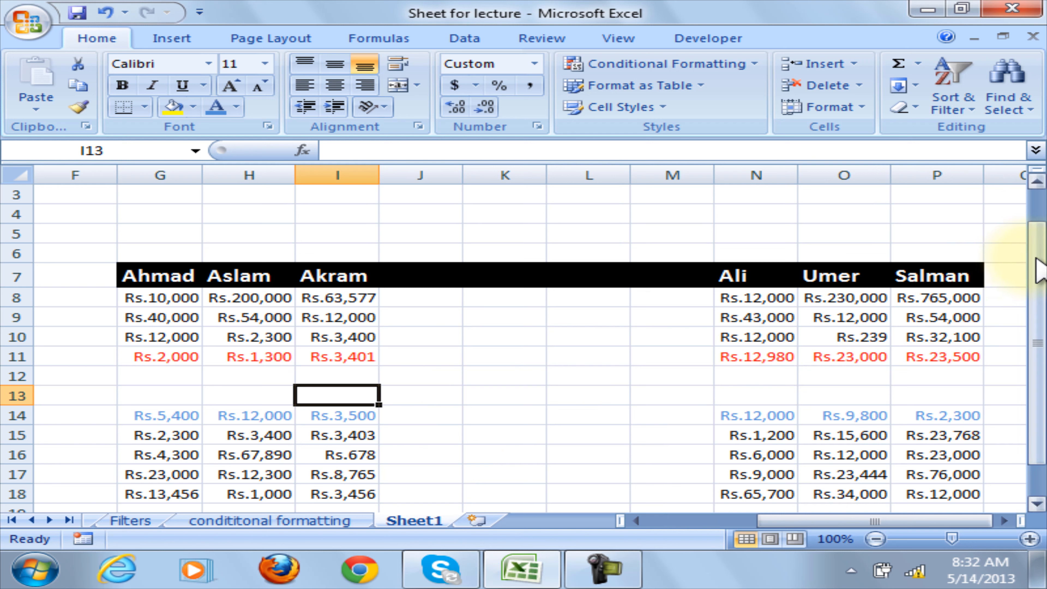
Step: Insert one blank cell at O15 on Sheet1, below the blue figure in the Umer column, shifting the existing cells down
left_click_drag(1038, 264, 1040, 276)
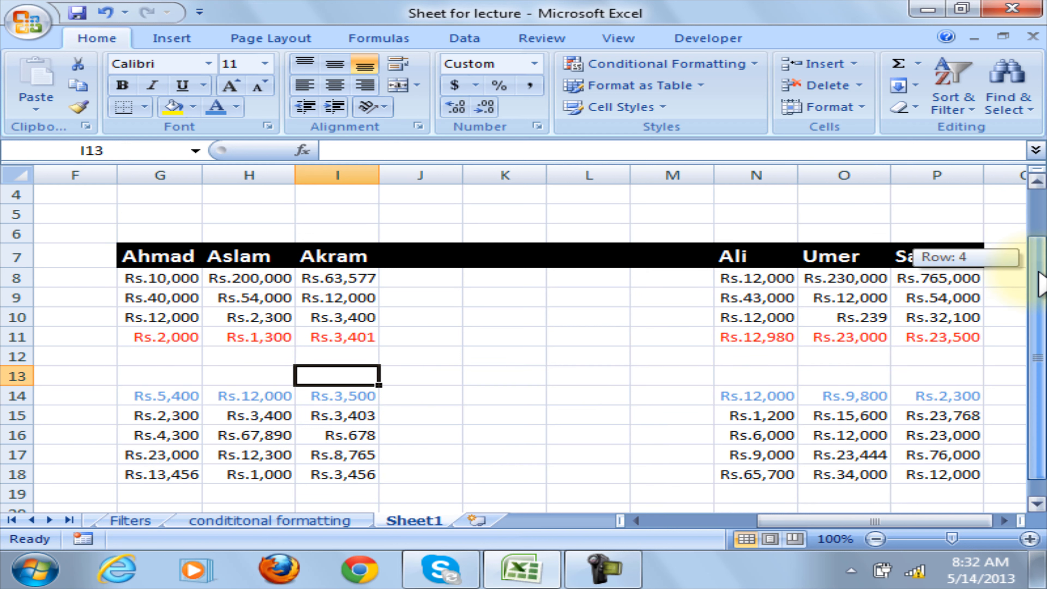
left_click(854, 63)
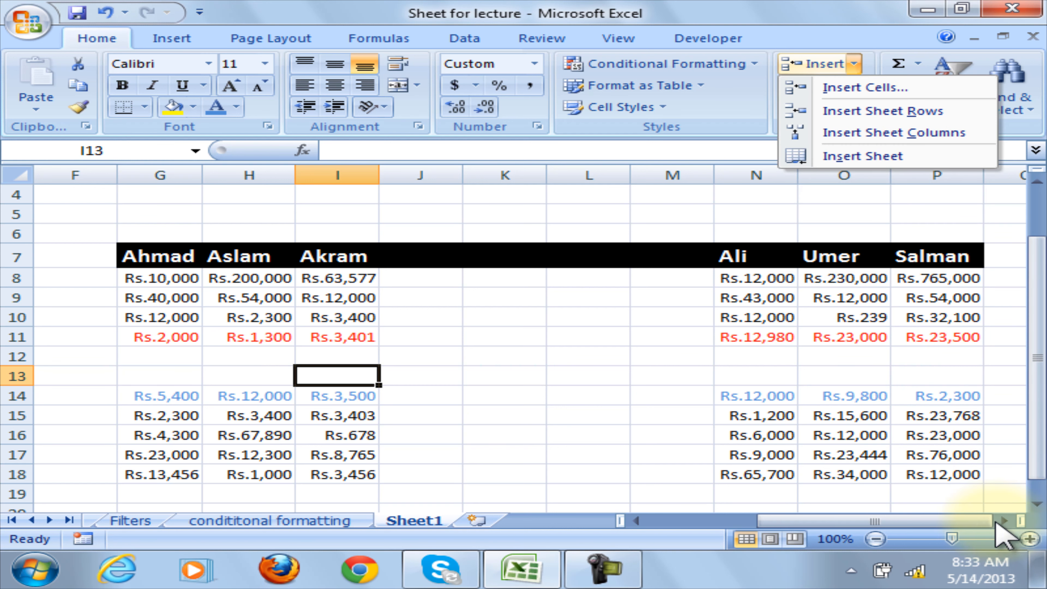
left_click(1005, 520)
left_click(1005, 521)
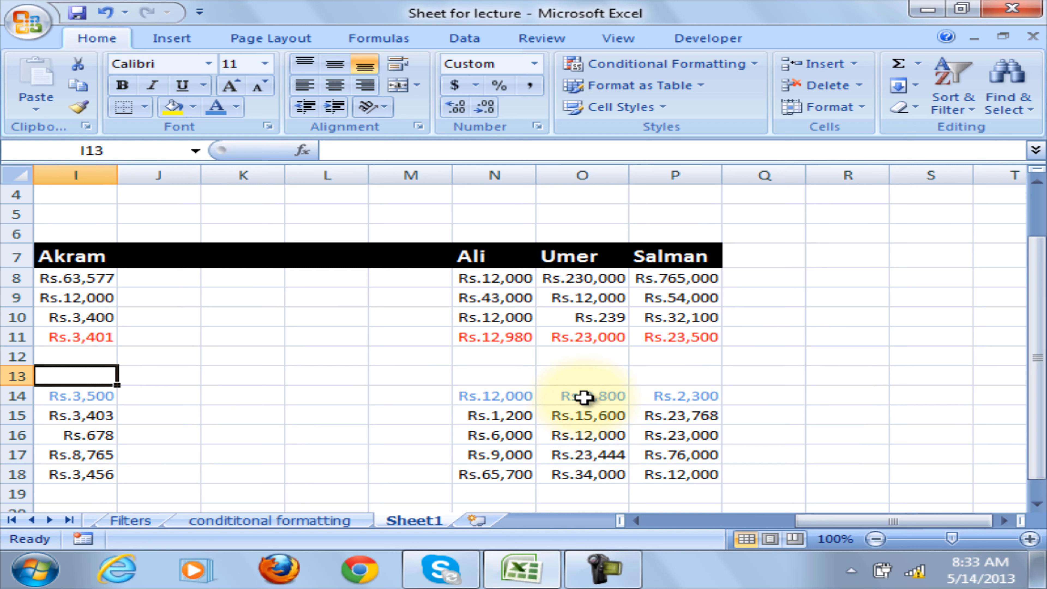
left_click_drag(582, 400, 586, 410)
left_click(586, 414)
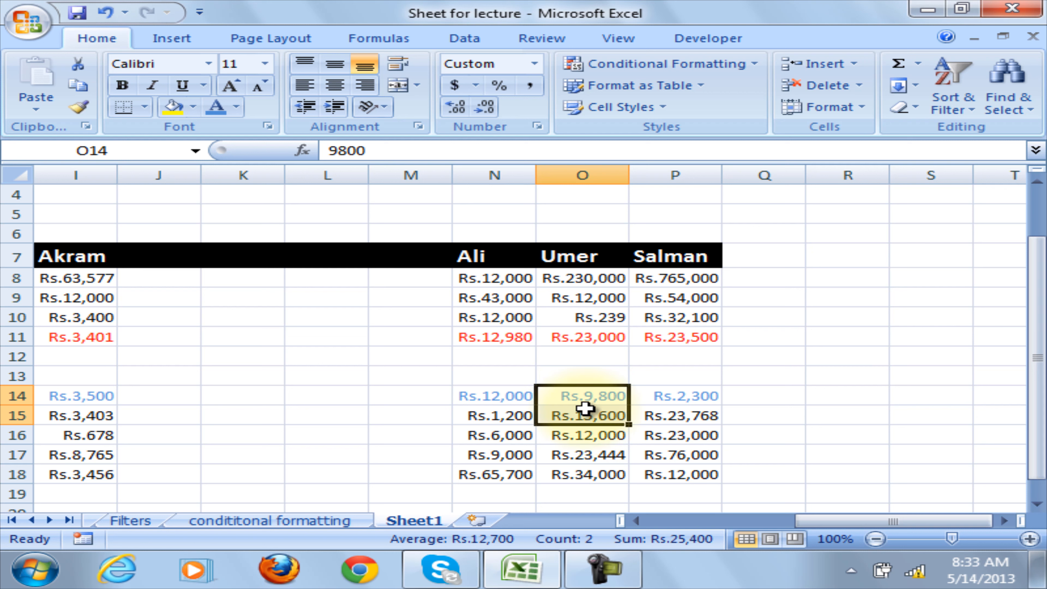
left_click(589, 408)
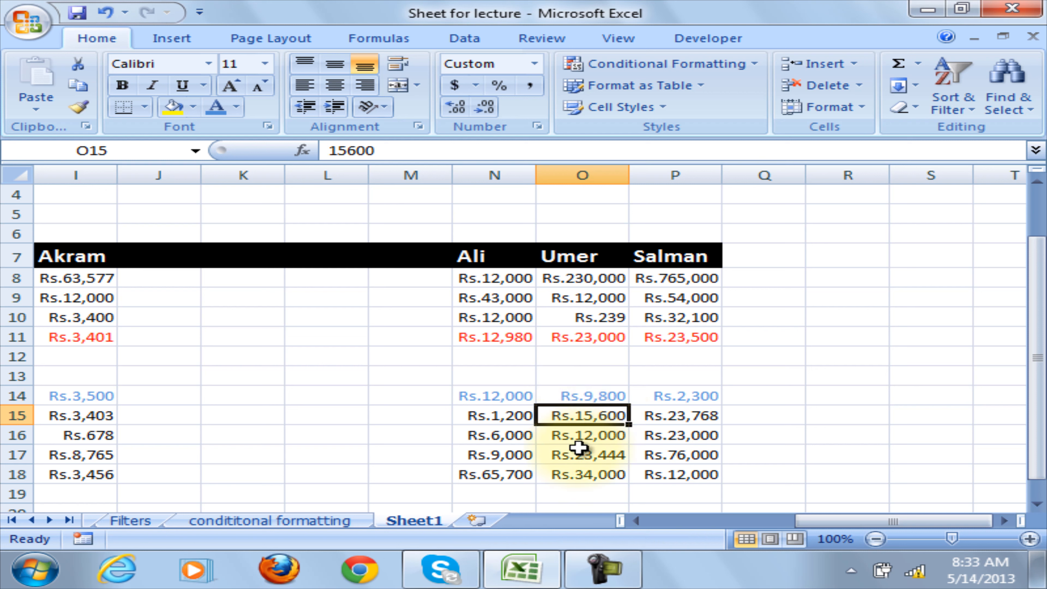
left_click(856, 64)
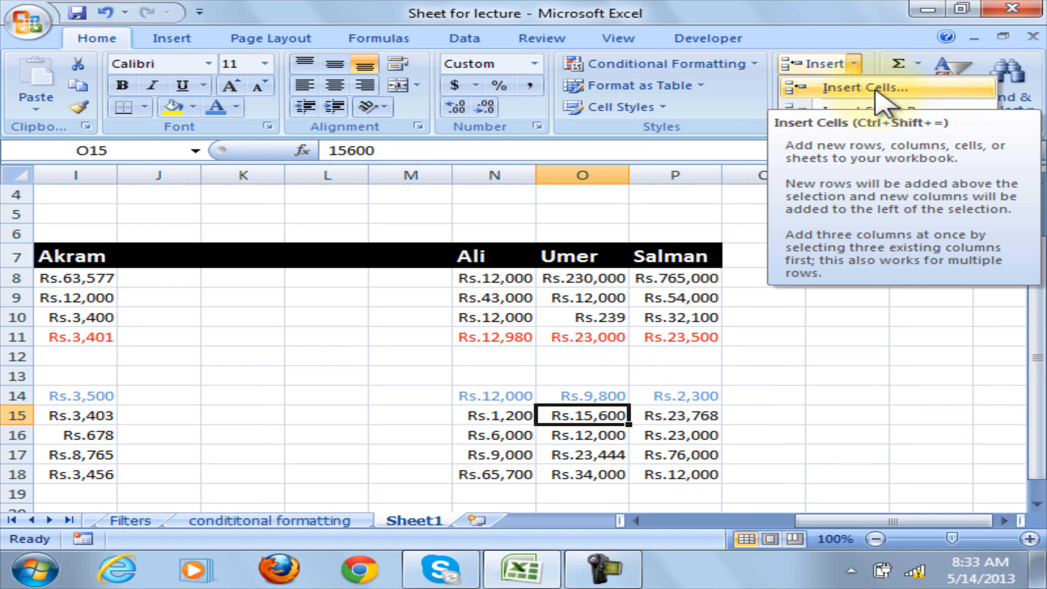
left_click(876, 93)
left_click_drag(491, 154, 392, 117)
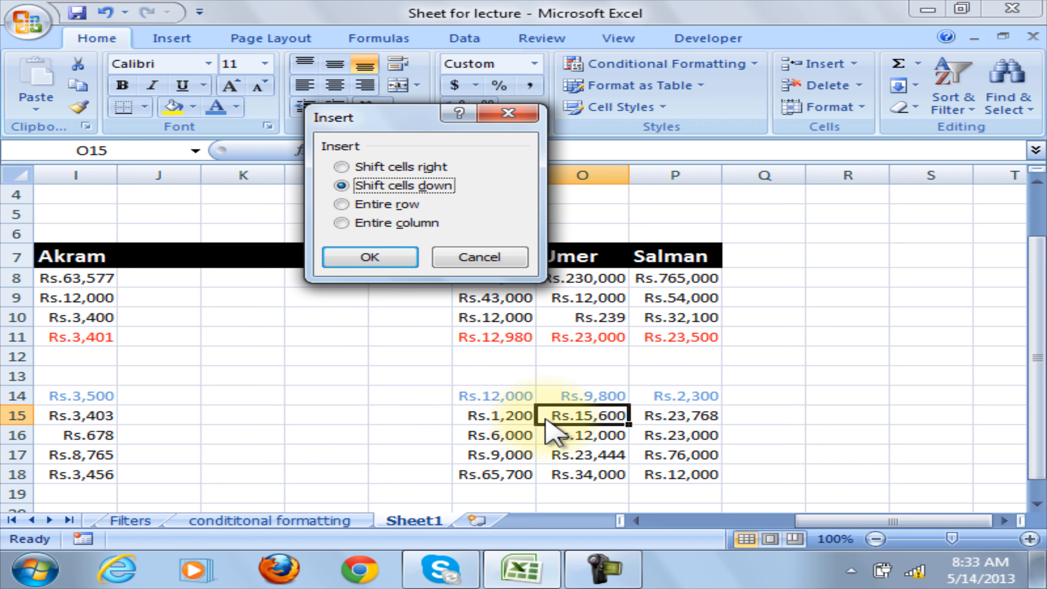
left_click(370, 257)
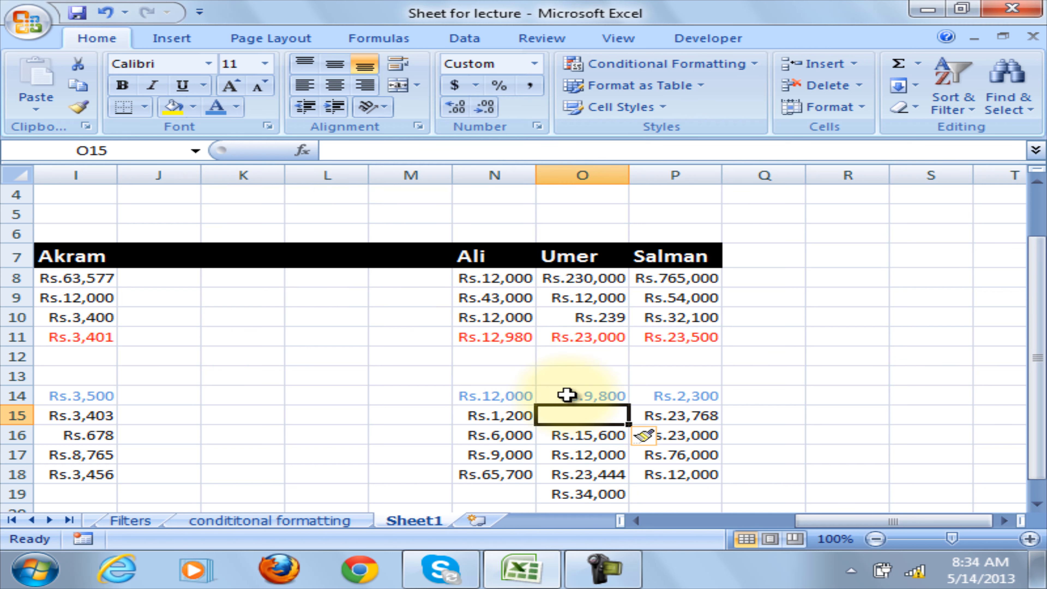